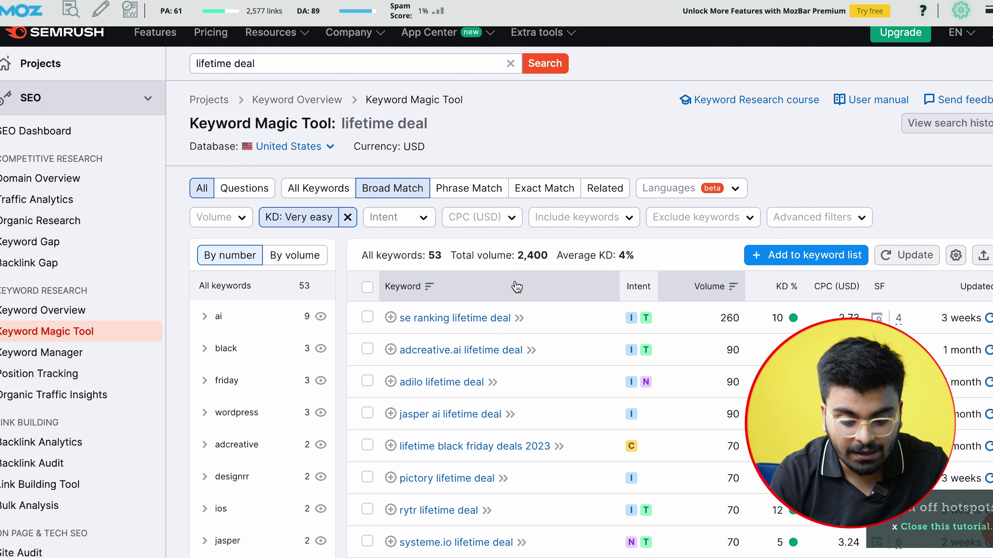
scroll(489, 195, up, 1)
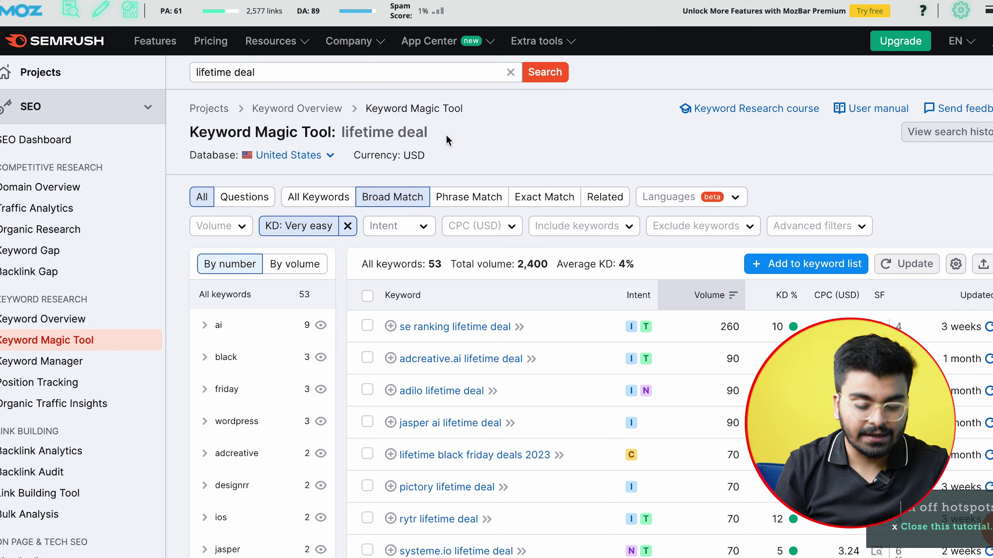
key(super+Tab)
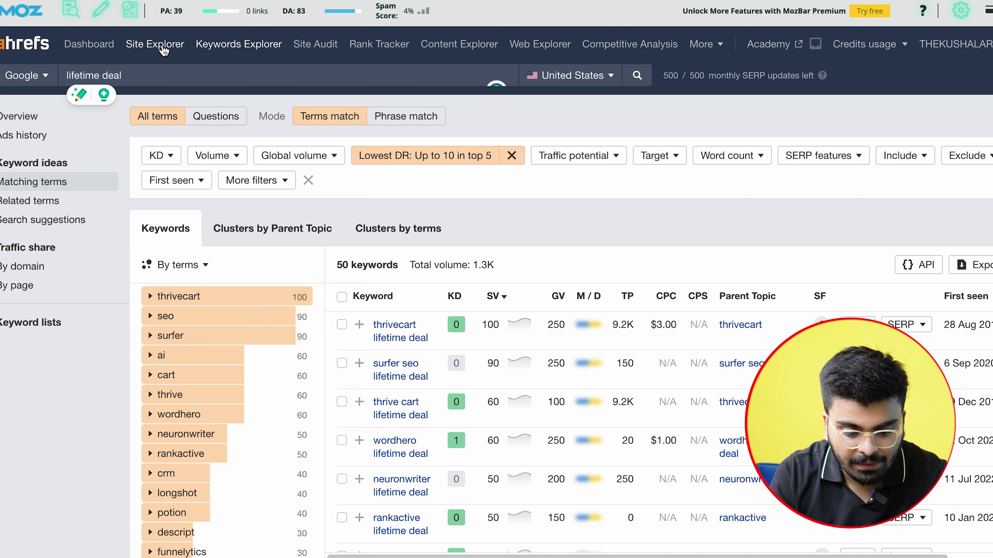
click(162, 44)
text(https://luxuryhotel.world/)
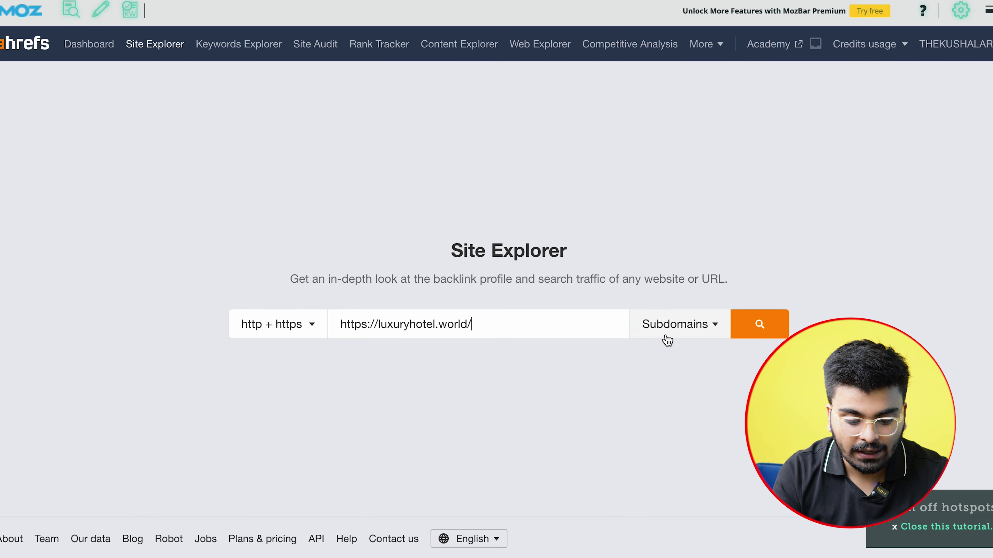
key(Return)
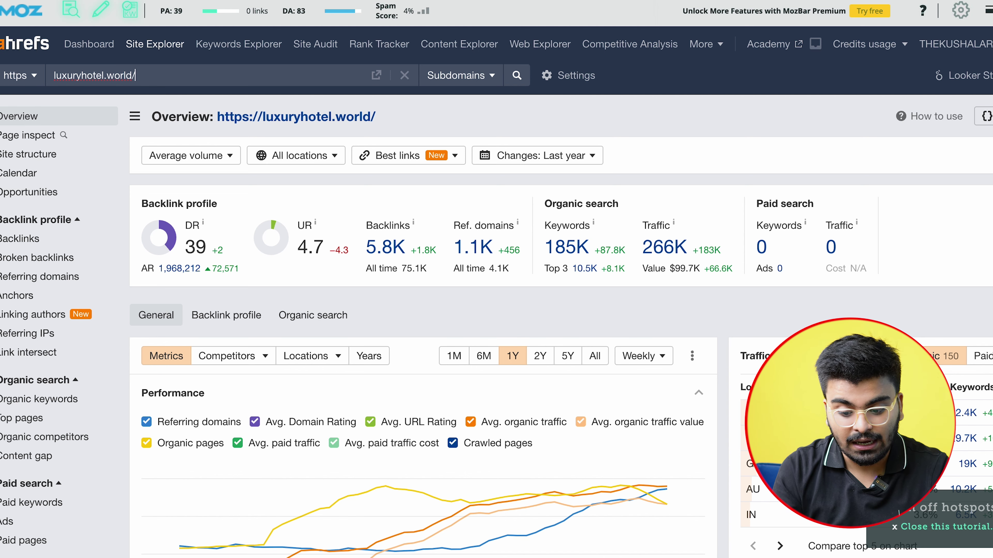
- Open the legacy overview report for luxuryhotel.world
scroll(15, 407, down, 3)
scroll(24, 403, down, 3)
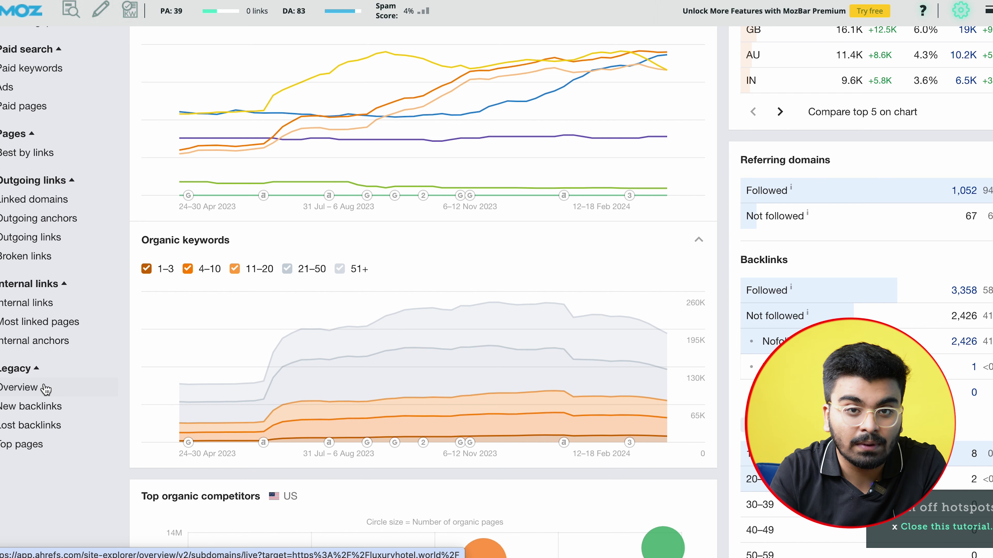
click(46, 389)
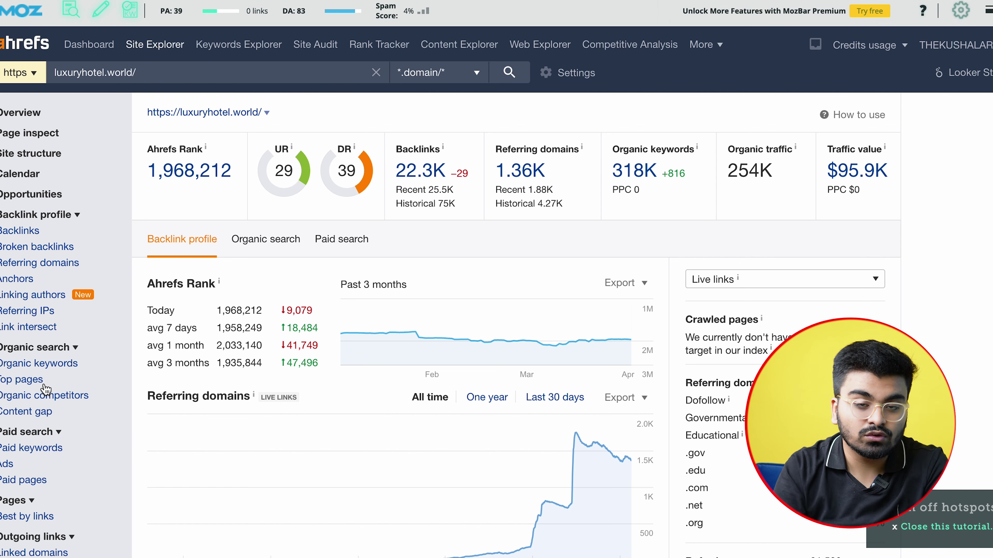
- Display the site's organic search data and review its traffic graph, top keywords and top pages
click(275, 240)
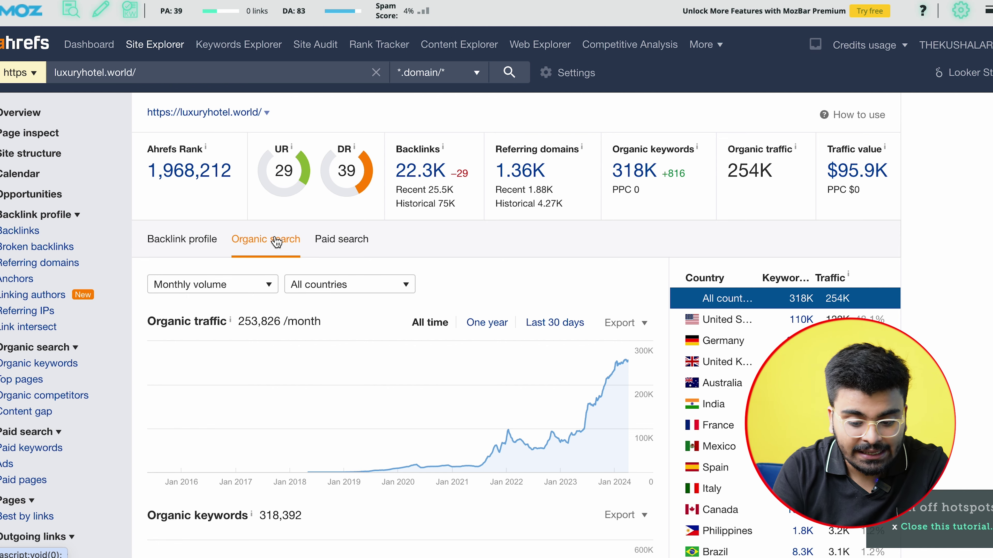
scroll(276, 241, down, 20)
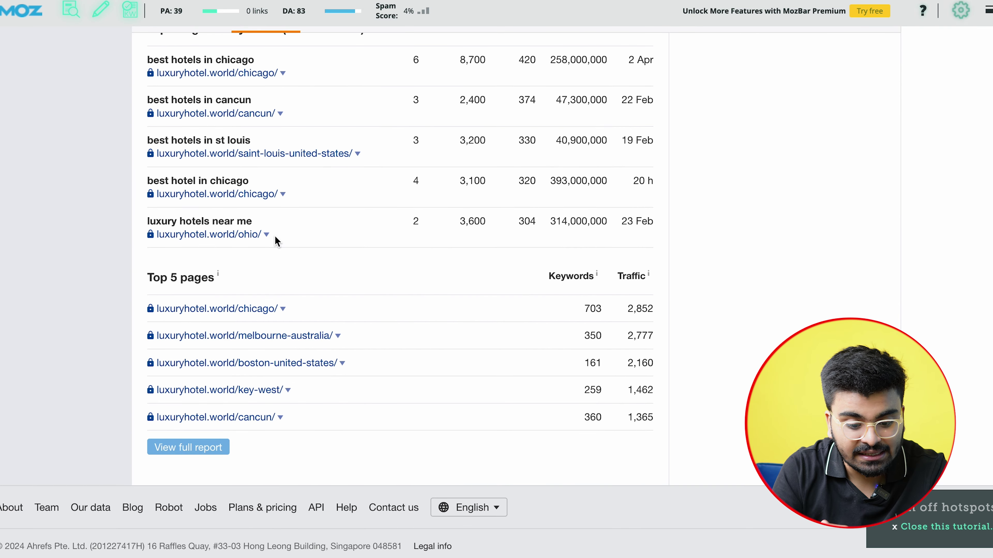
scroll(275, 239, up, 20)
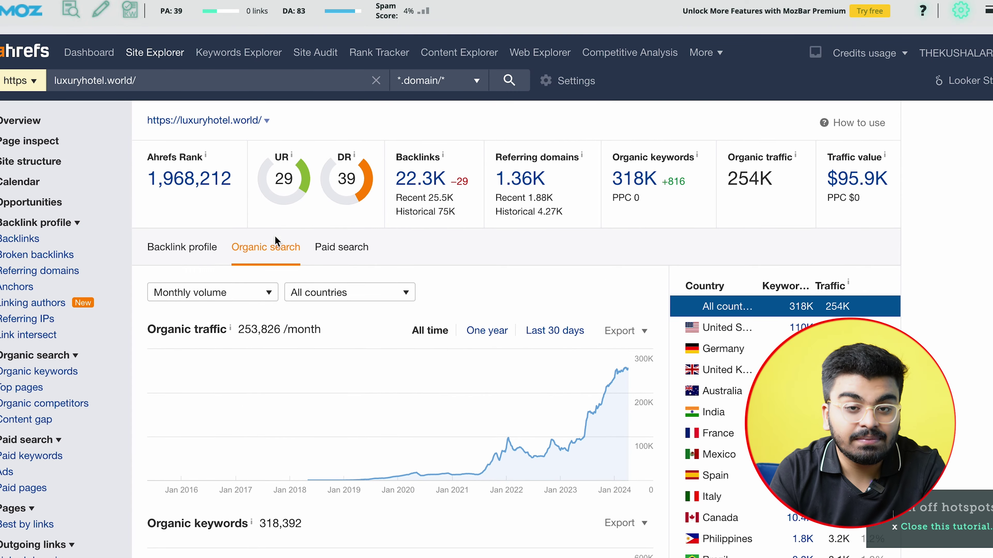
scroll(275, 235, down, 1)
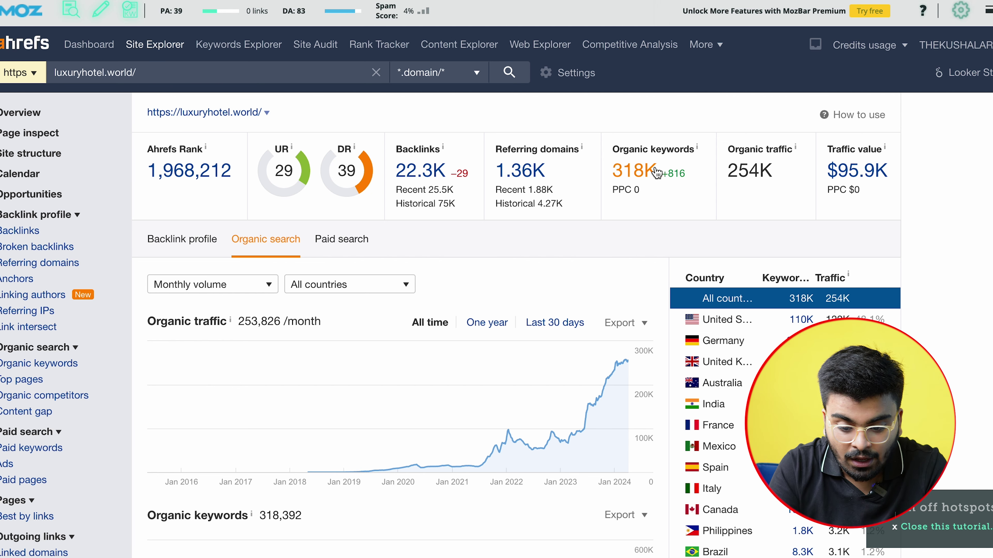
- Open the site's organic keywords report and set its keyword difficulty filter to a maximum of 5 with no minimum
click(641, 177)
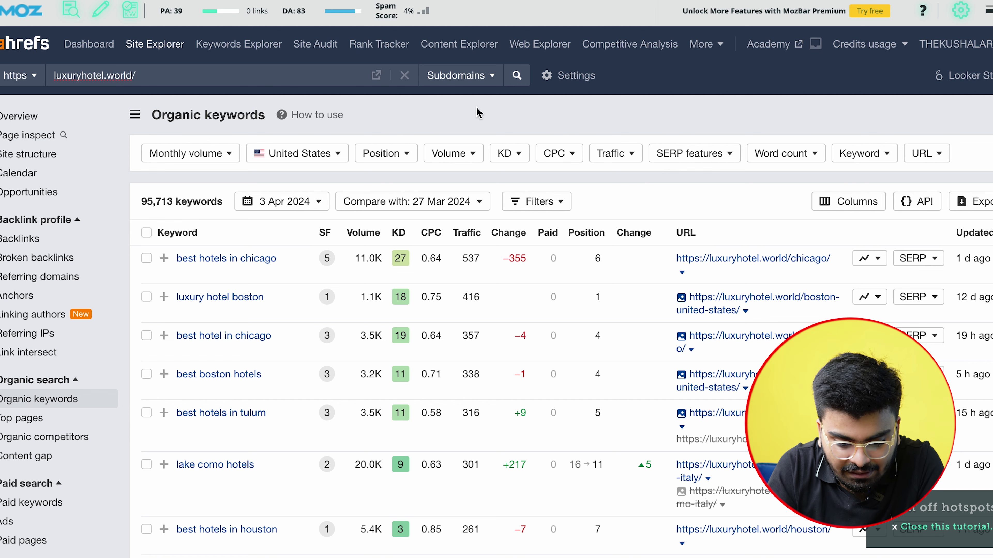
click(512, 156)
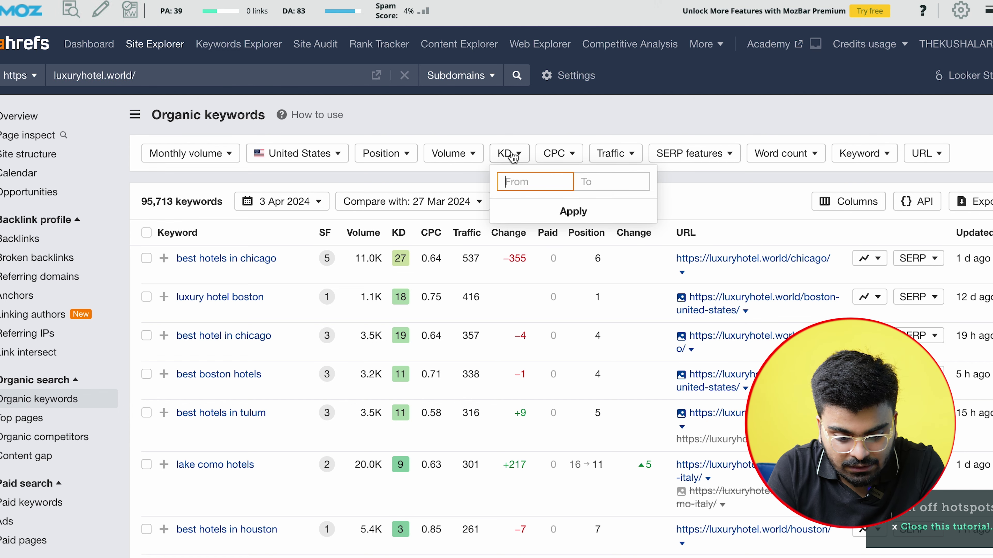
text(5)
key(Return)
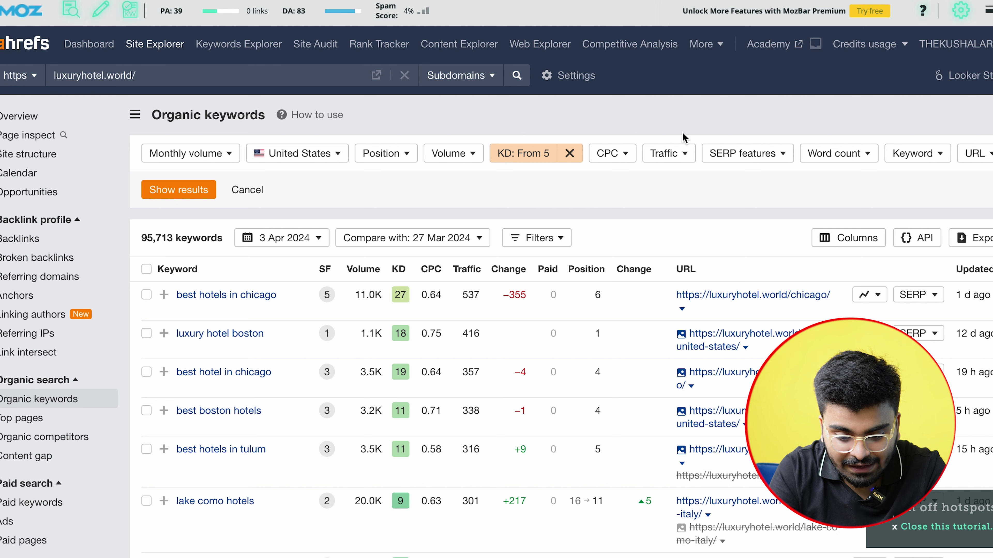
click(538, 152)
click(624, 181)
text(5)
key(Return)
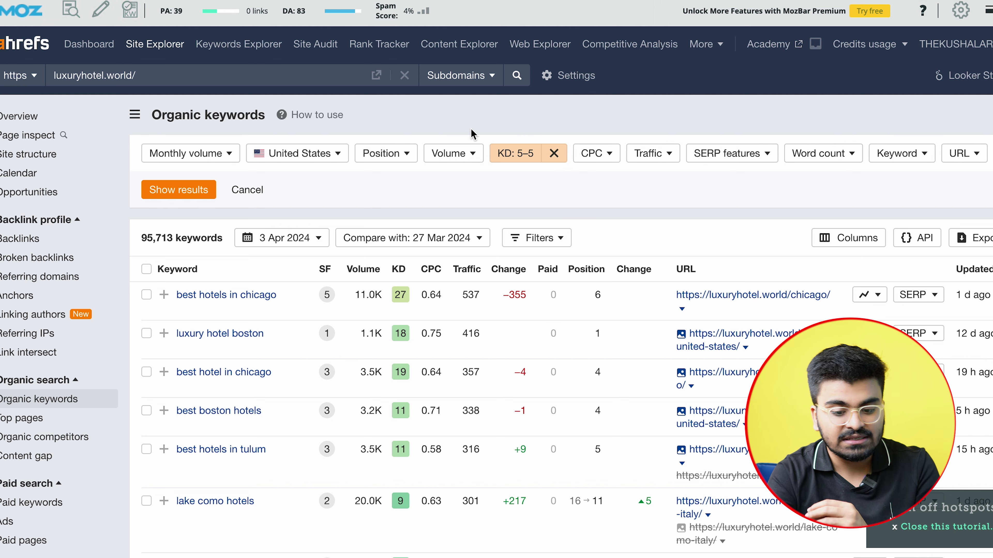
click(516, 153)
click(508, 182)
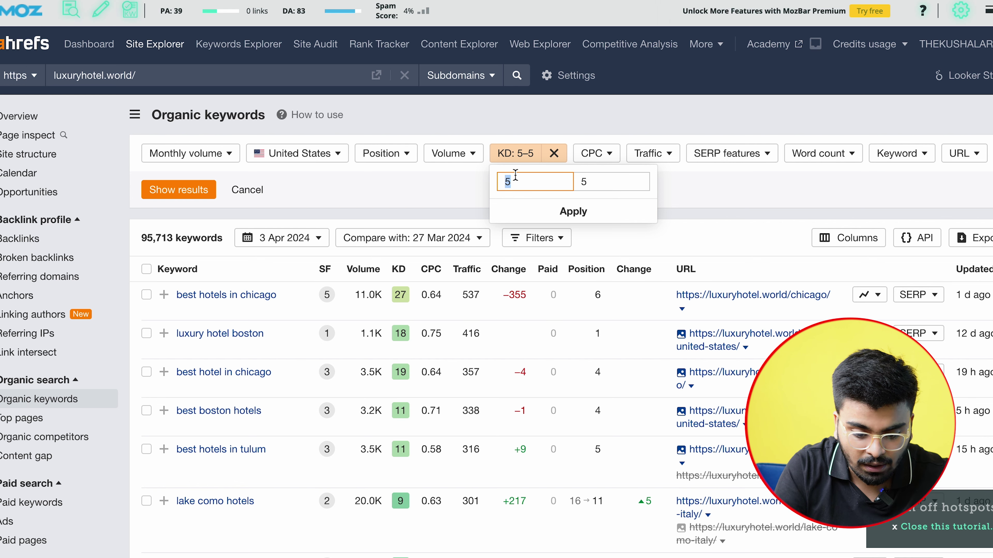
key(BackSpace)
key(Return)
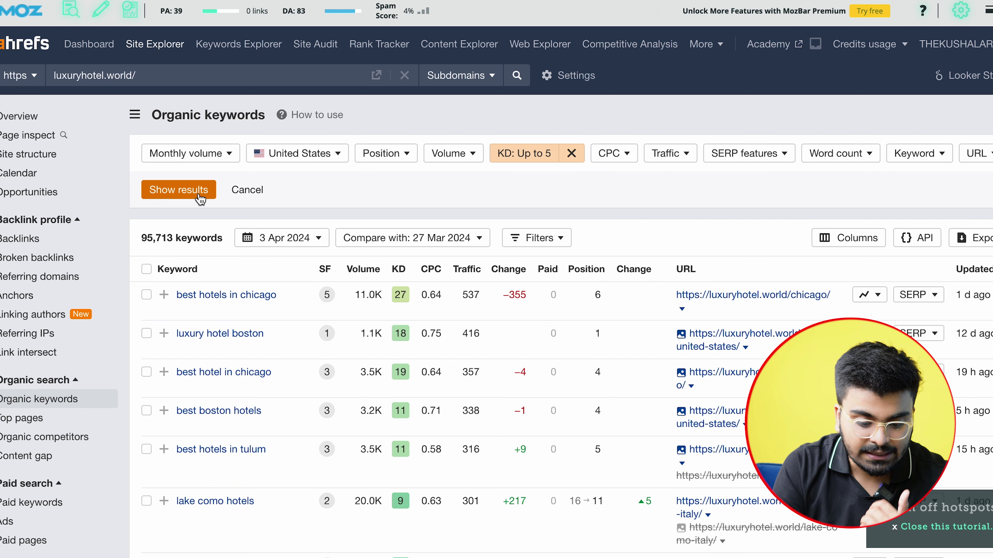
- Limit the organic keywords to a volume of 100 to 500 and show the filtered results
click(201, 155)
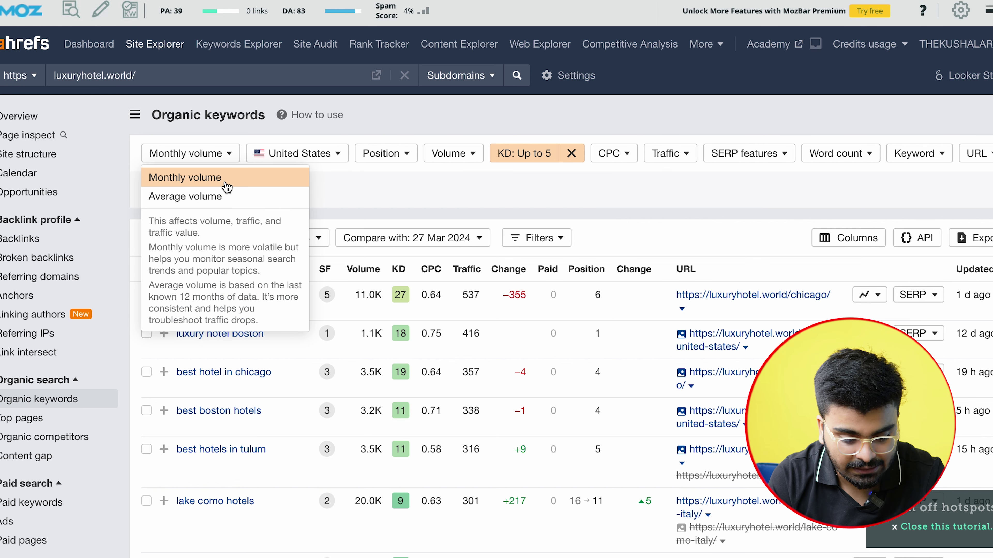
click(226, 161)
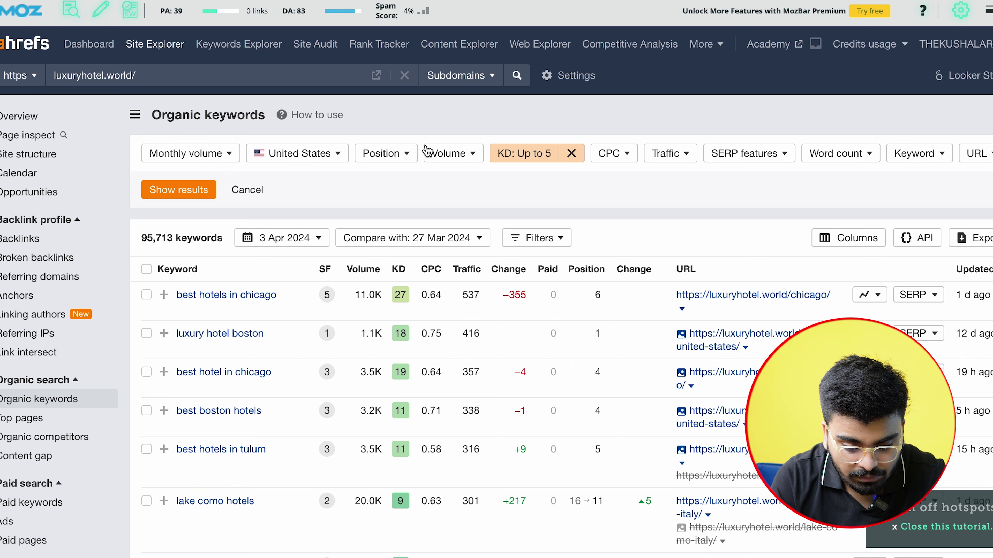
click(441, 152)
text(100)
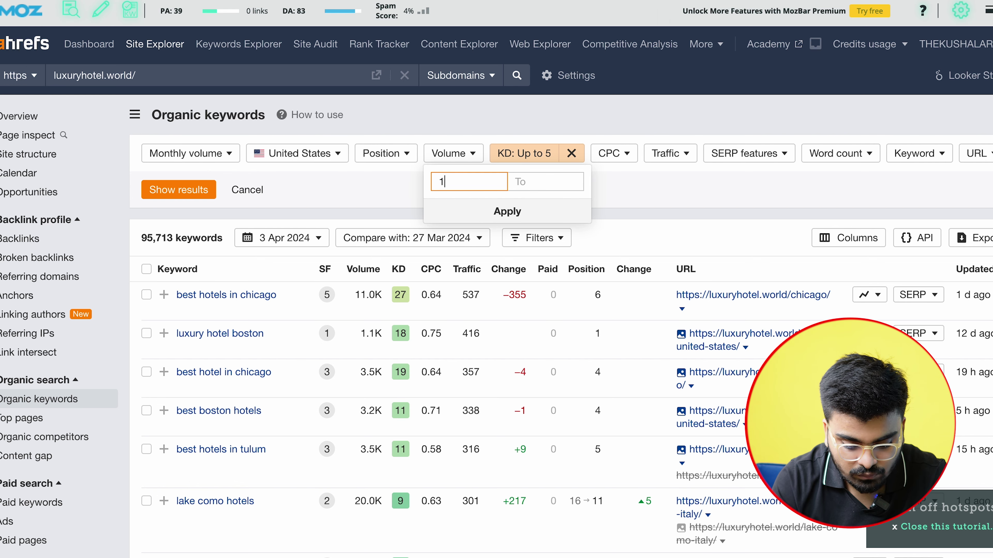
click(553, 182)
text(500)
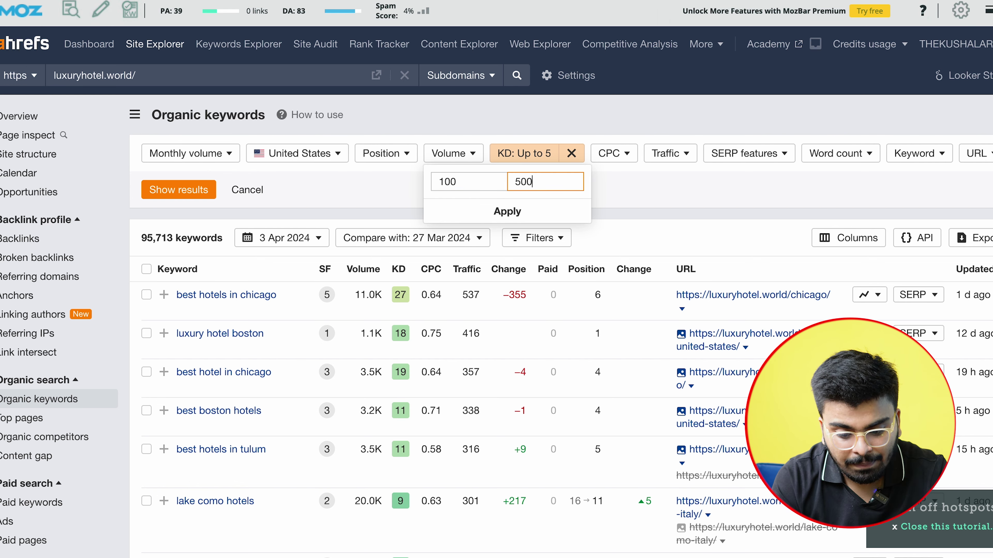
click(432, 219)
click(180, 214)
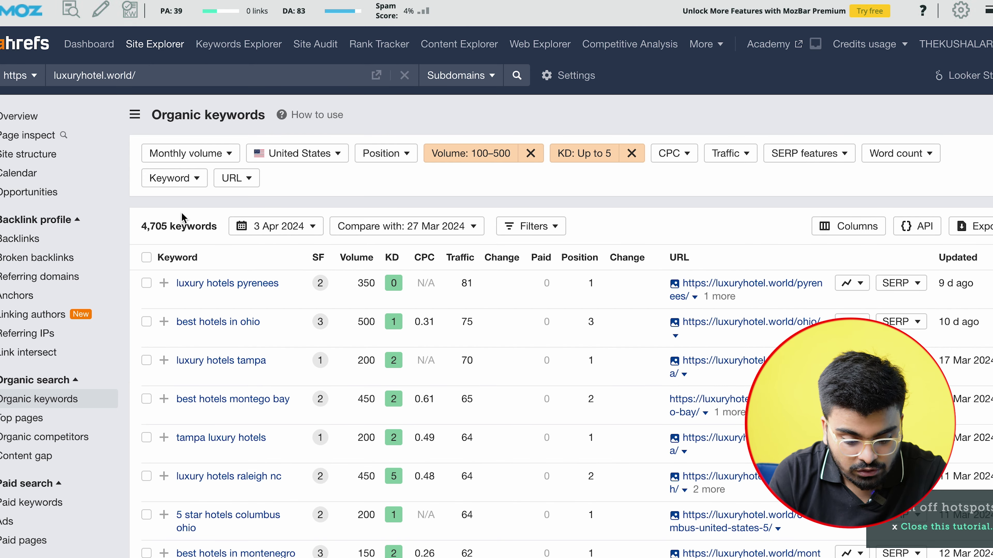
- Pick the keyword "5 star hotels columbus ohio" from the filtered list and search Google for it
triple_click(165, 227)
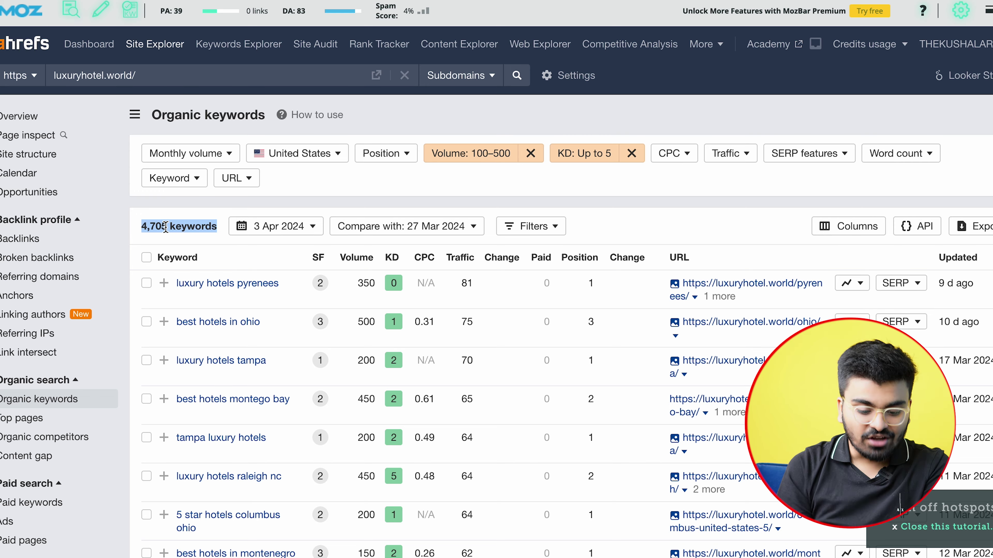
scroll(165, 226, down, 3)
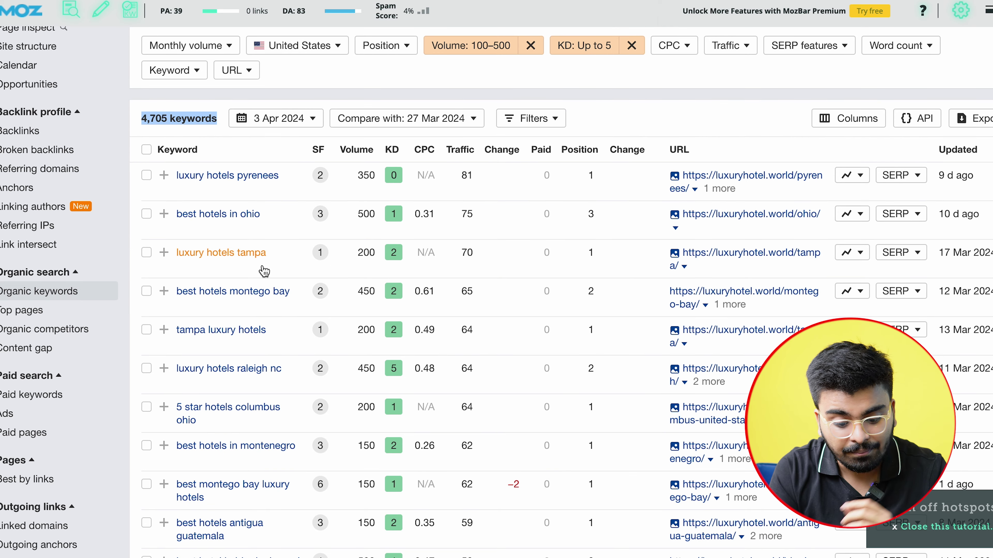
drag(232, 426, 178, 409)
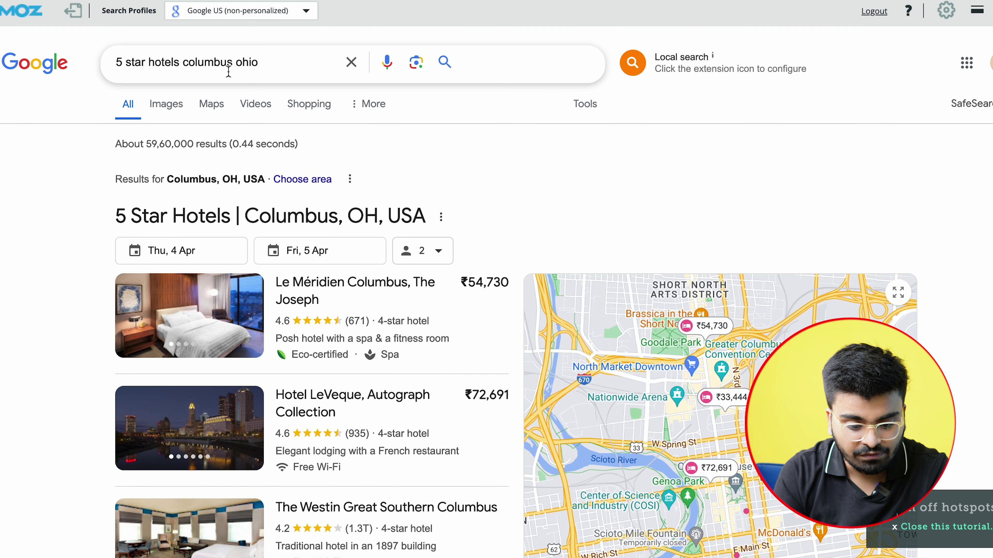
- Examine the Google results for the Columbus hotel keyword, checking which sites rank and their page and domain authority
scroll(228, 91, down, 15)
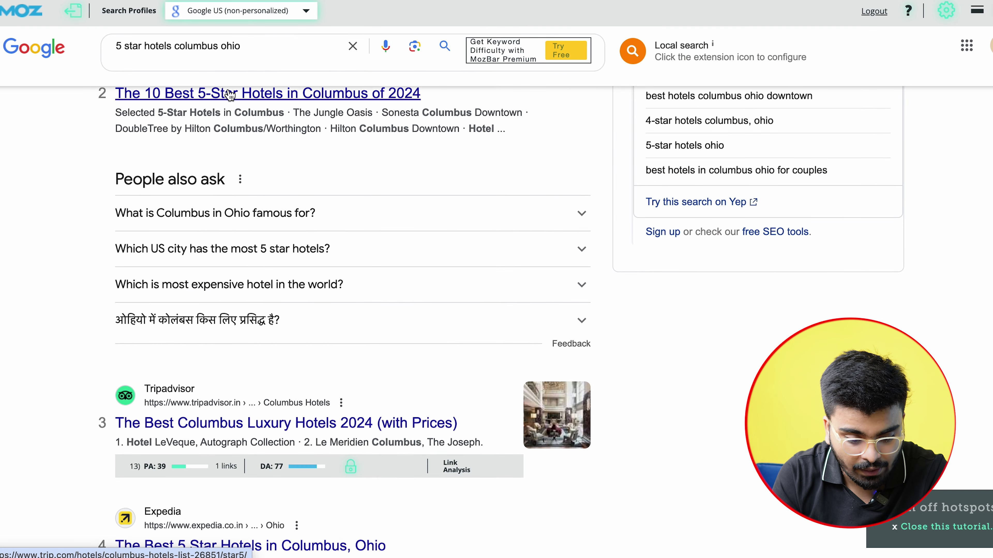
scroll(226, 138, up, 2)
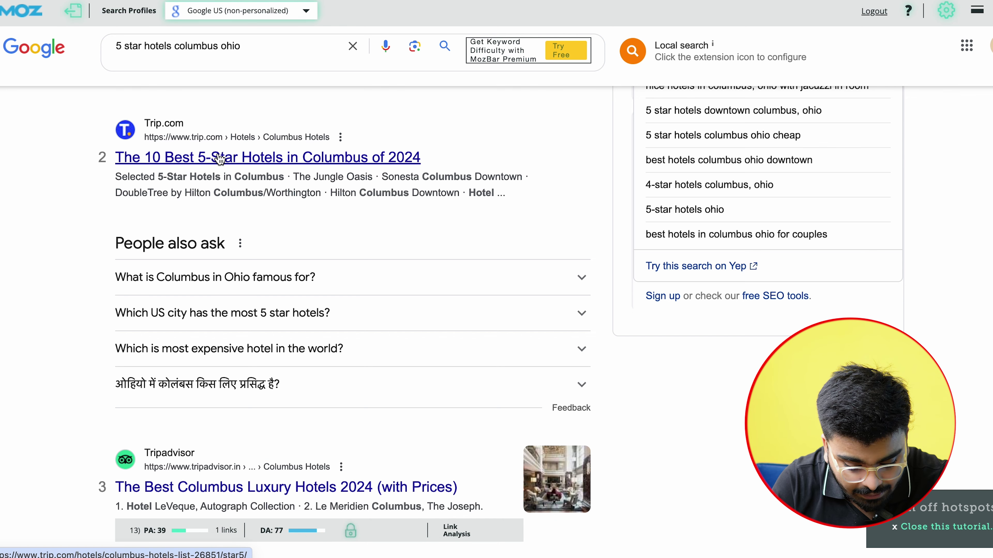
scroll(220, 159, down, 8)
scroll(219, 157, down, 3)
scroll(303, 358, down, 2)
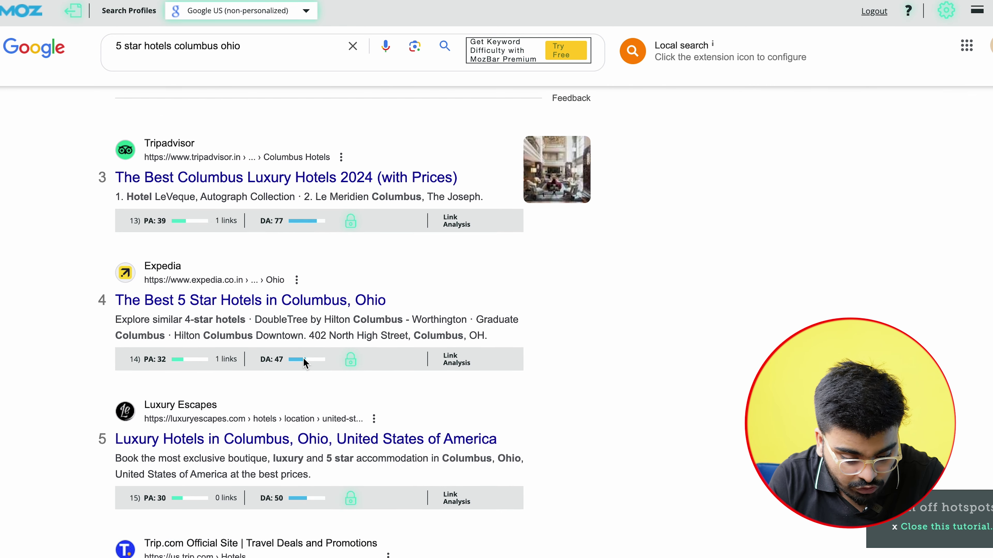
scroll(306, 363, down, 7)
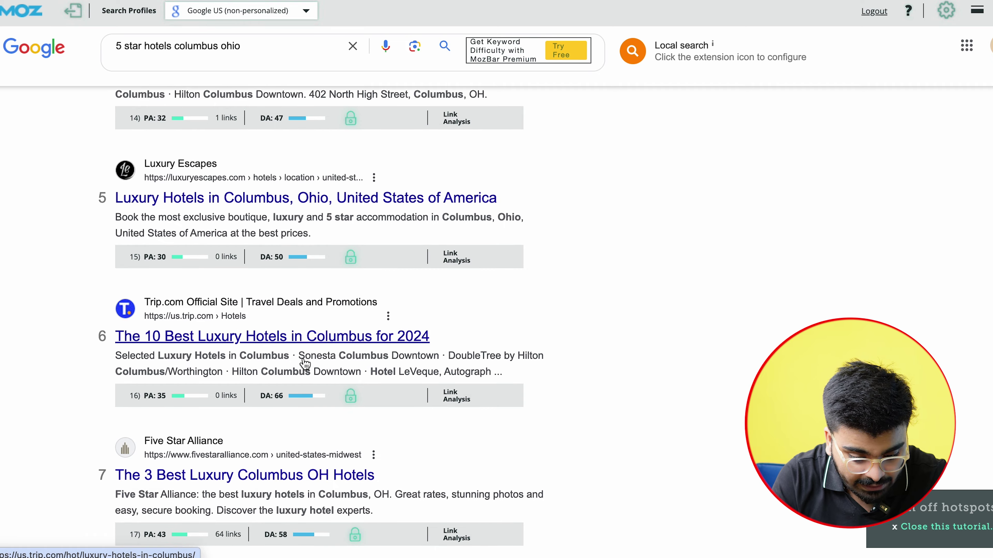
scroll(306, 364, down, 8)
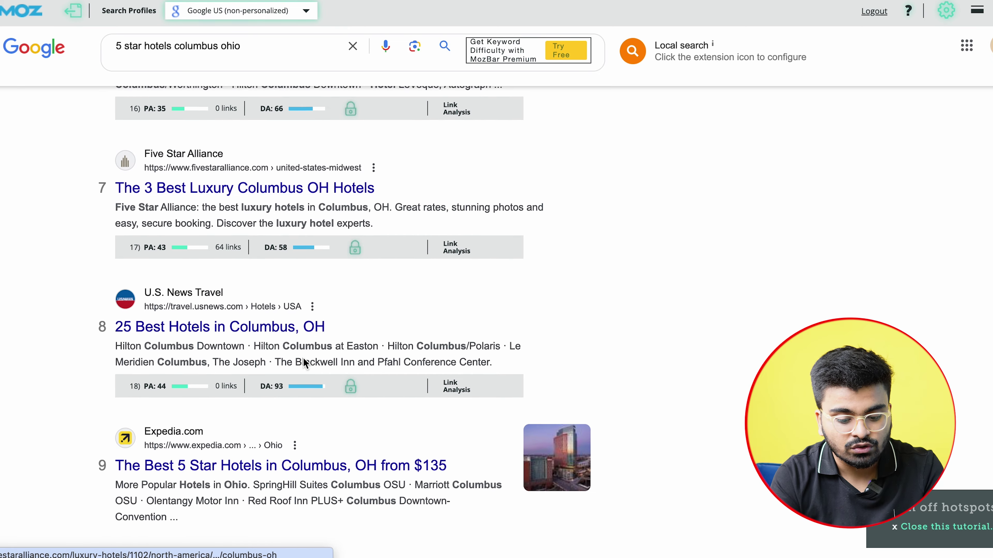
scroll(306, 364, down, 12)
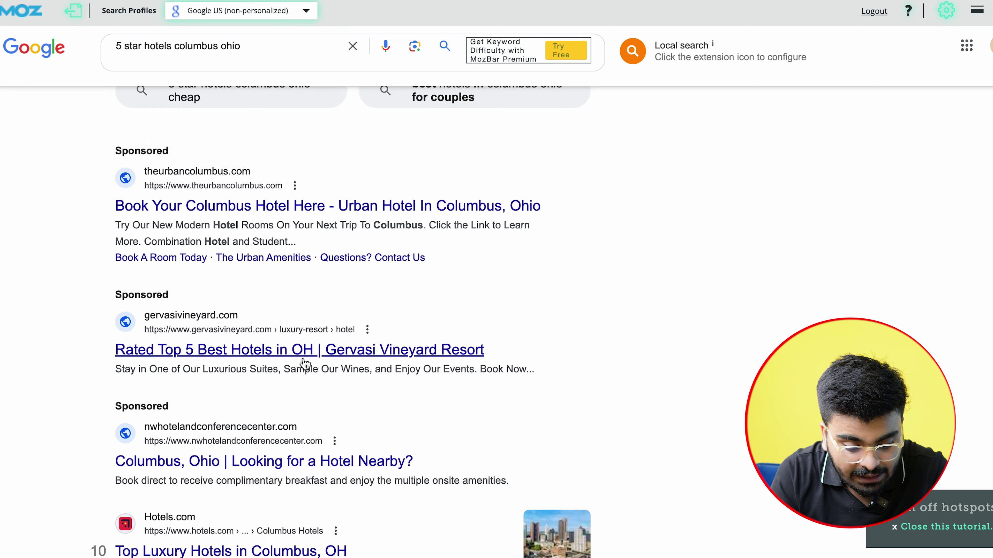
scroll(306, 363, up, 20)
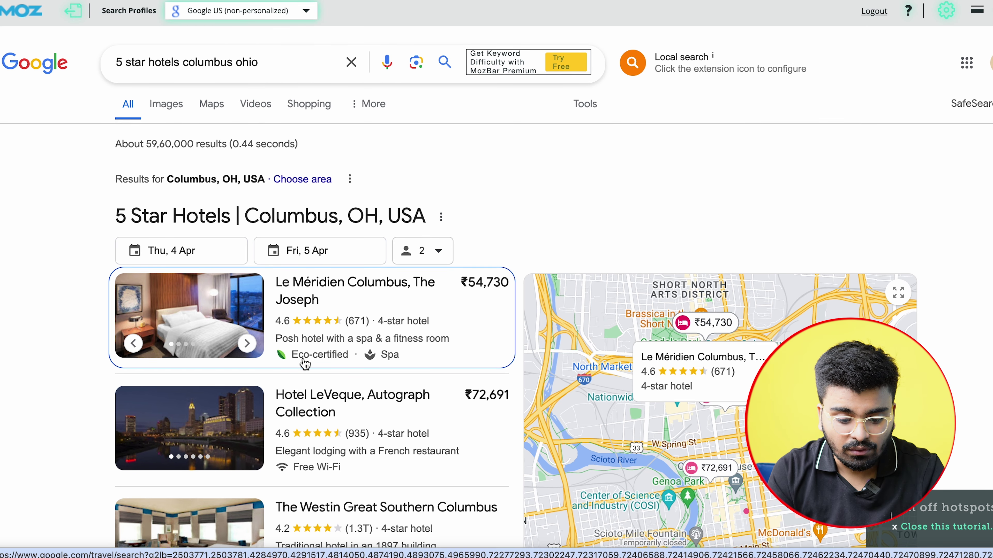
- Return to the Ahrefs keyword list, open the SERP overview for "sayulita resorts" and check the domain rating of the mexicodave.com result
key(ctrl+shift+Tab)
scroll(303, 358, down, 3)
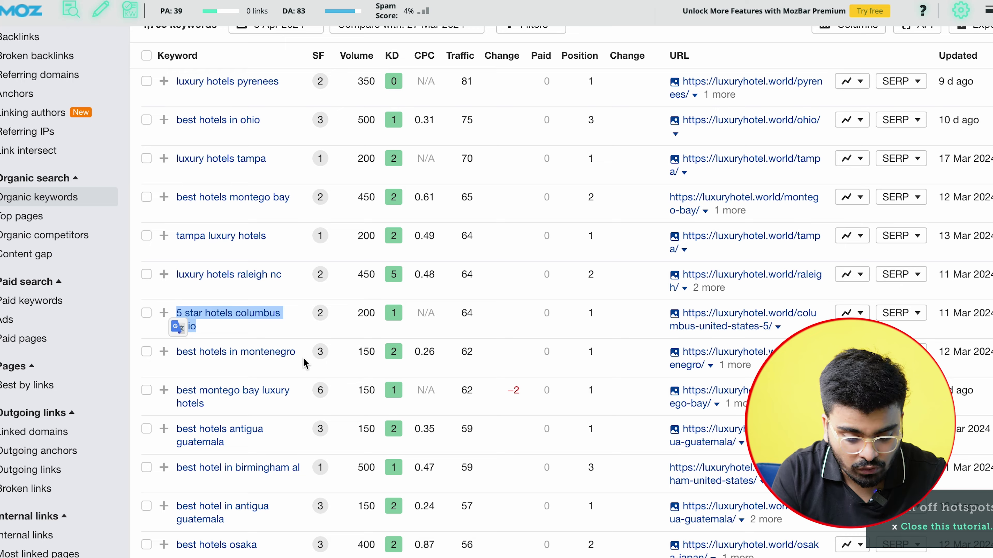
scroll(305, 362, down, 2)
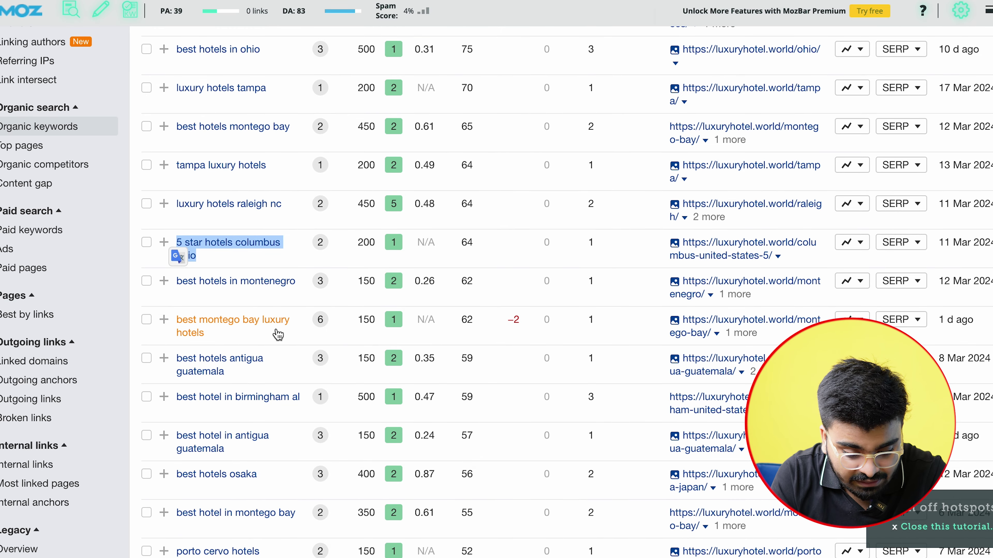
scroll(235, 354, down, 15)
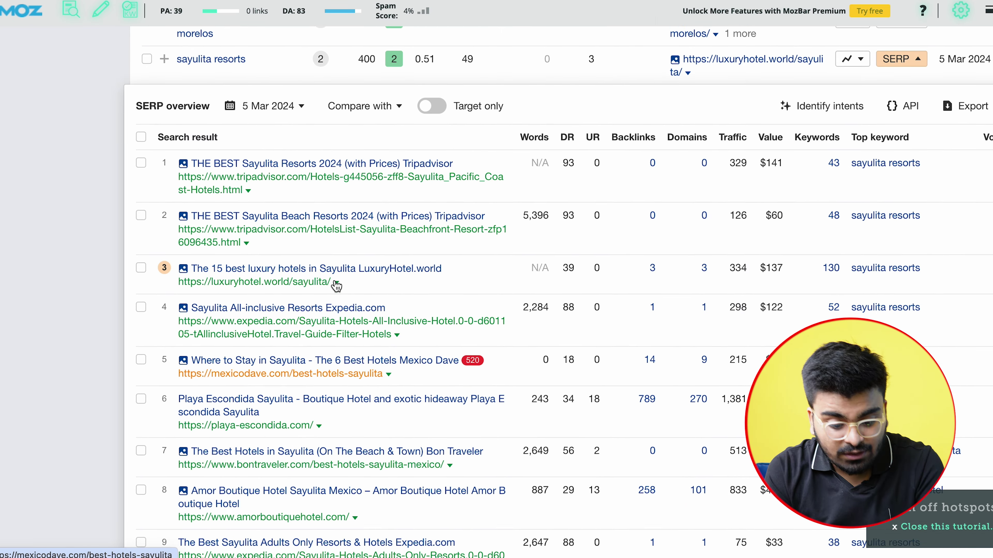
scroll(336, 287, down, 1)
double_click(568, 335)
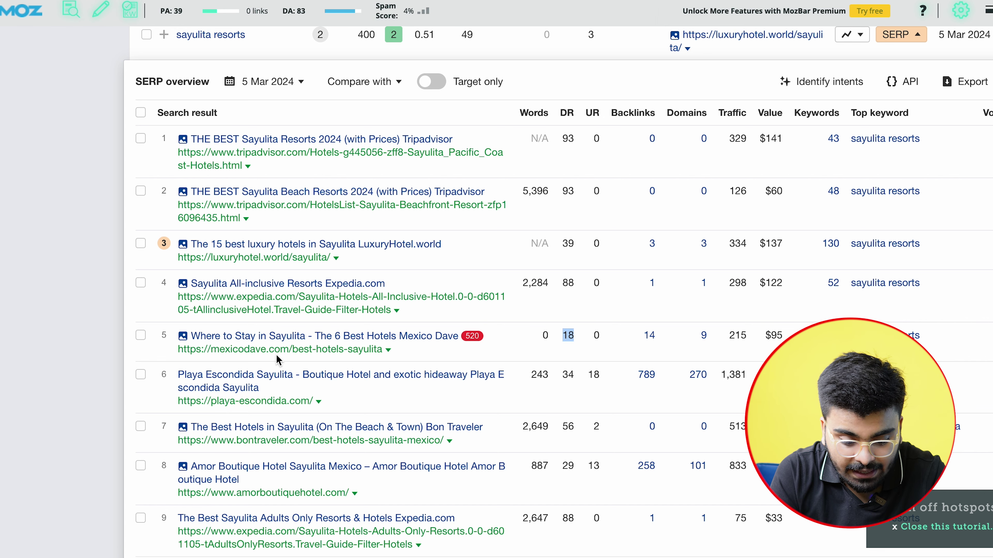
- Open the mexicodave.com result for Sayulita hotels and examine the article's structure, hotel listings and booking links
click(266, 349)
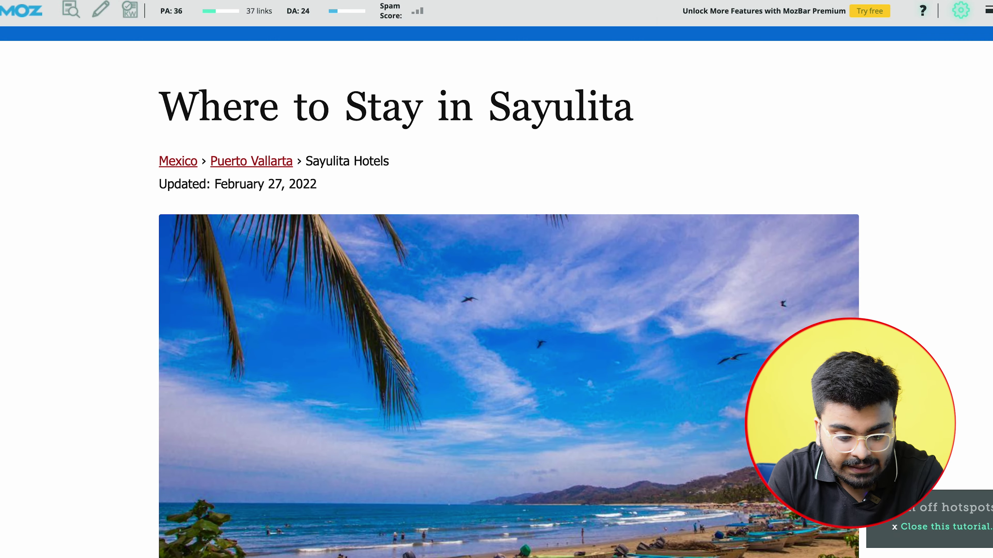
scroll(491, 221, down, 10)
scroll(527, 348, up, 10)
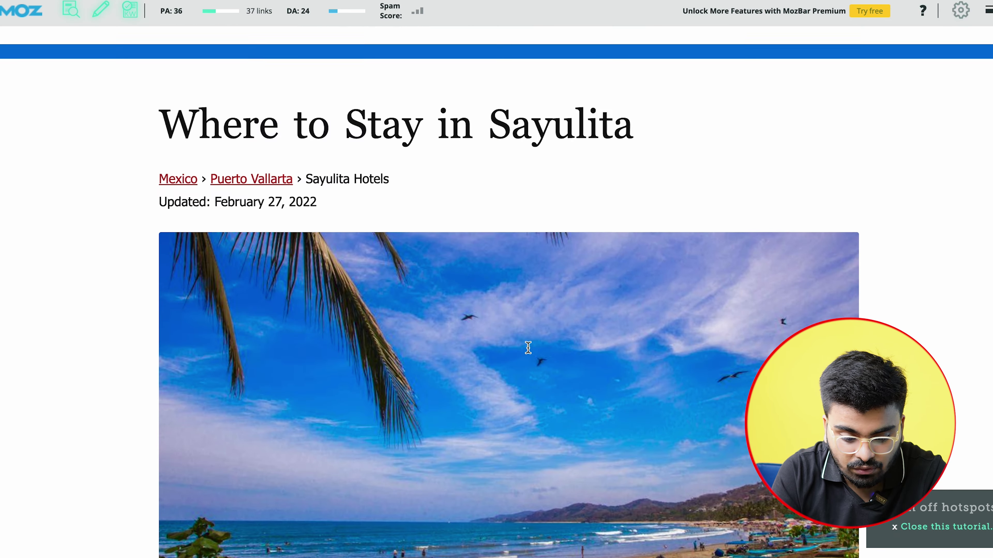
scroll(361, 223, down, 15)
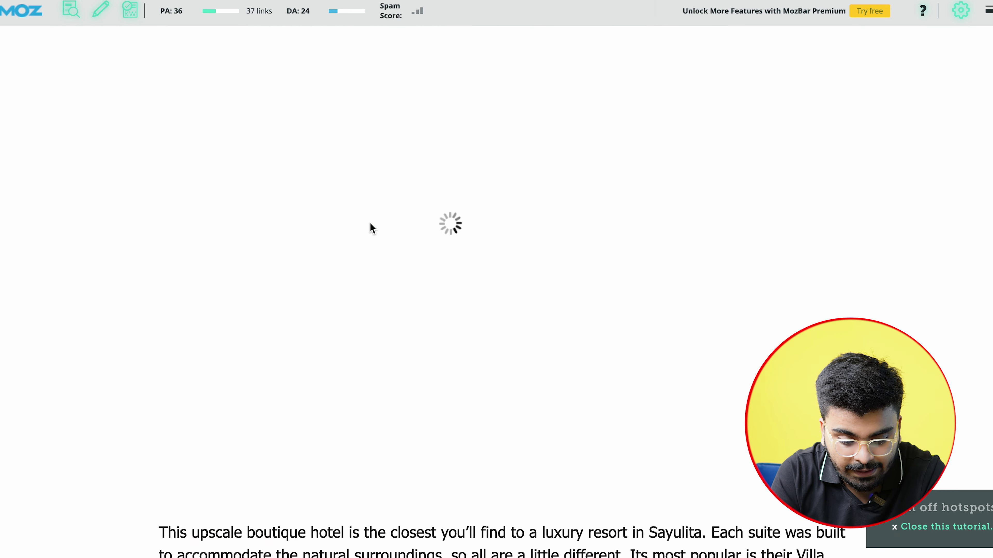
scroll(370, 223, down, 5)
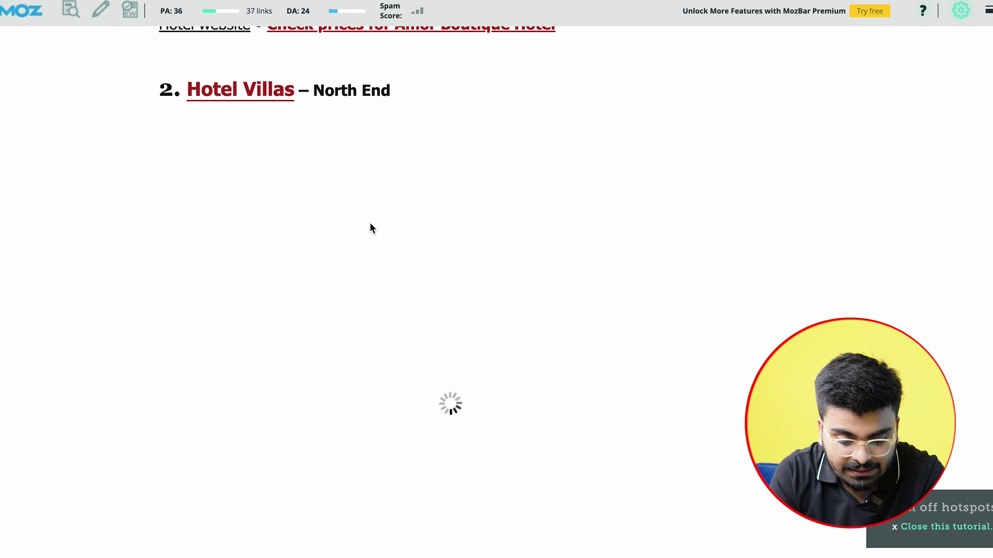
scroll(370, 223, up, 1)
scroll(370, 223, down, 3)
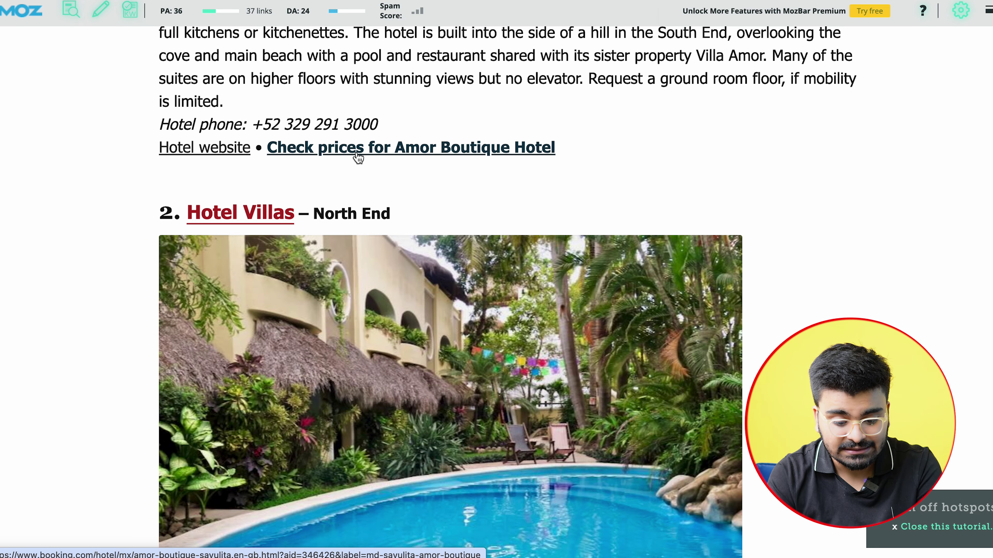
scroll(359, 157, down, 20)
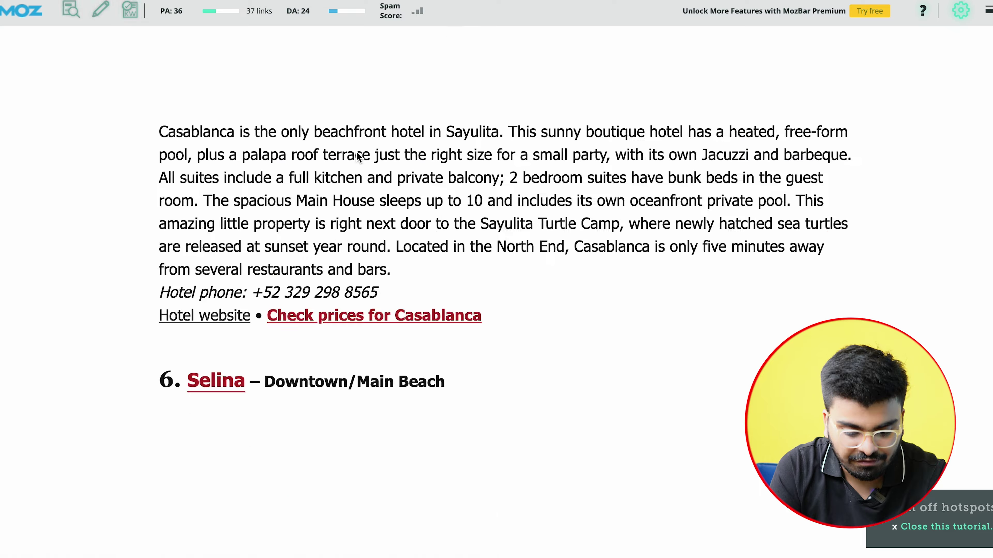
scroll(357, 151, down, 10)
scroll(357, 152, up, 20)
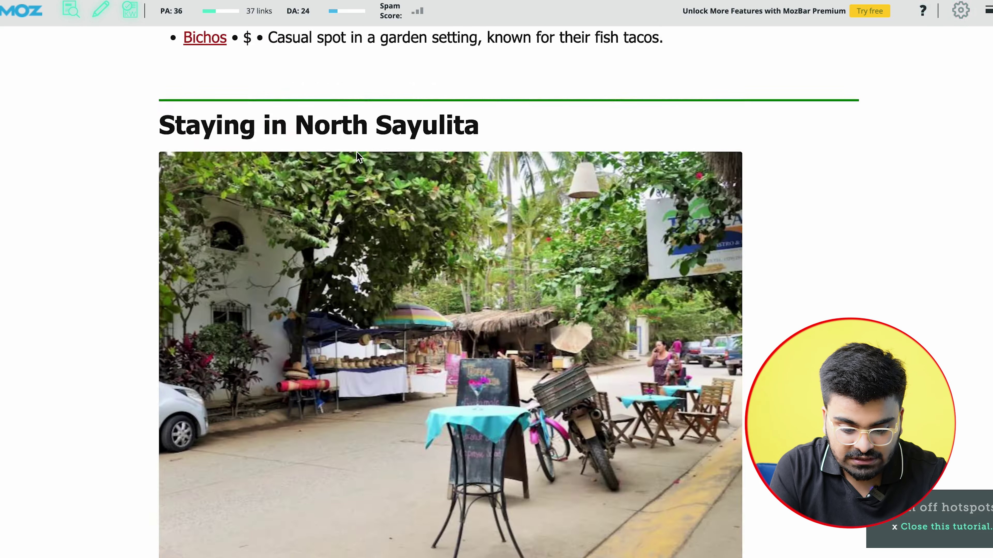
scroll(356, 151, up, 20)
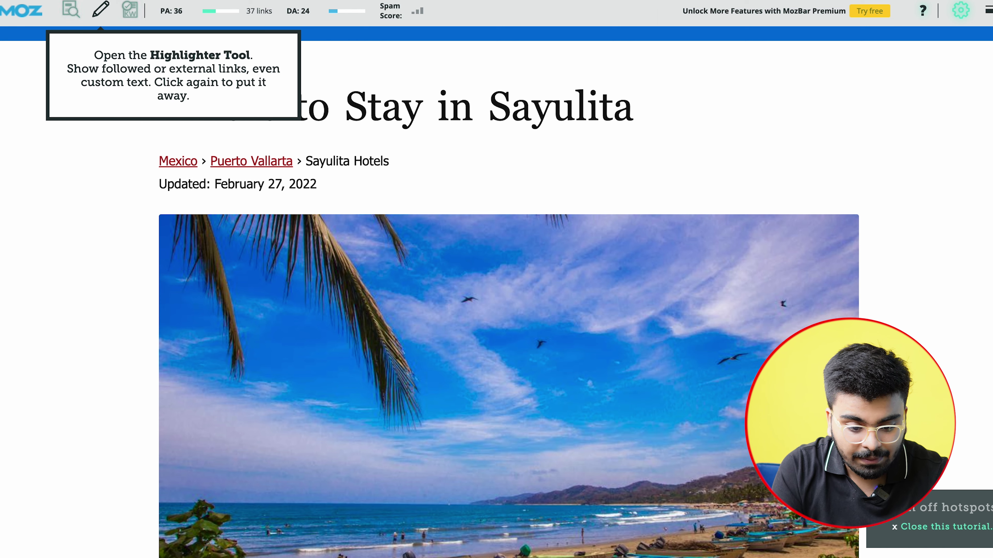
key(super+l)
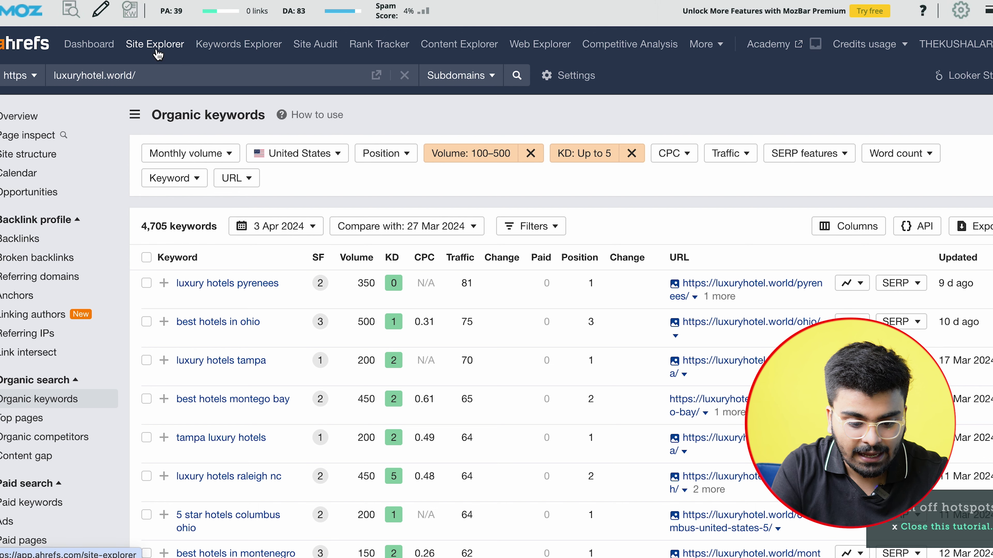
click(155, 44)
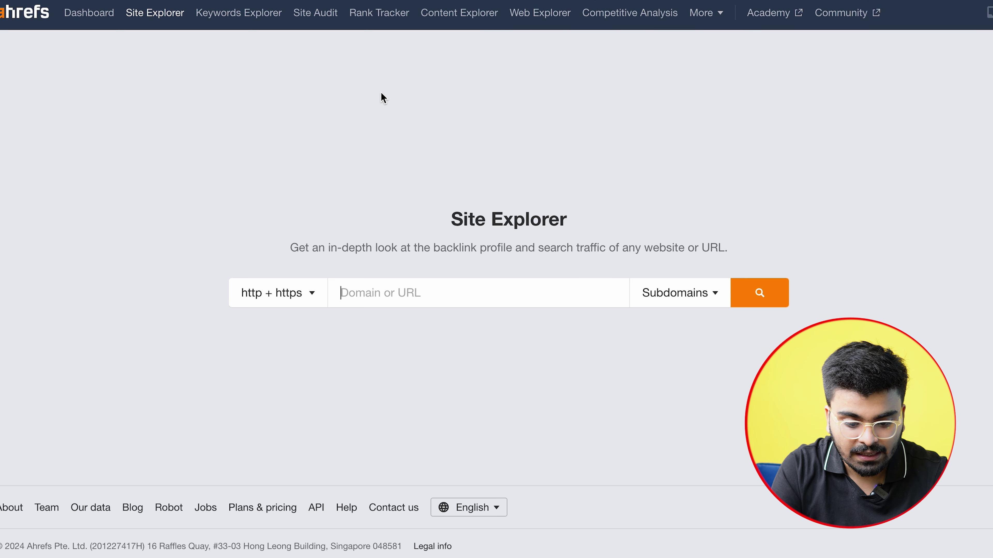
text(https://mexicodave.com/)
key(Return)
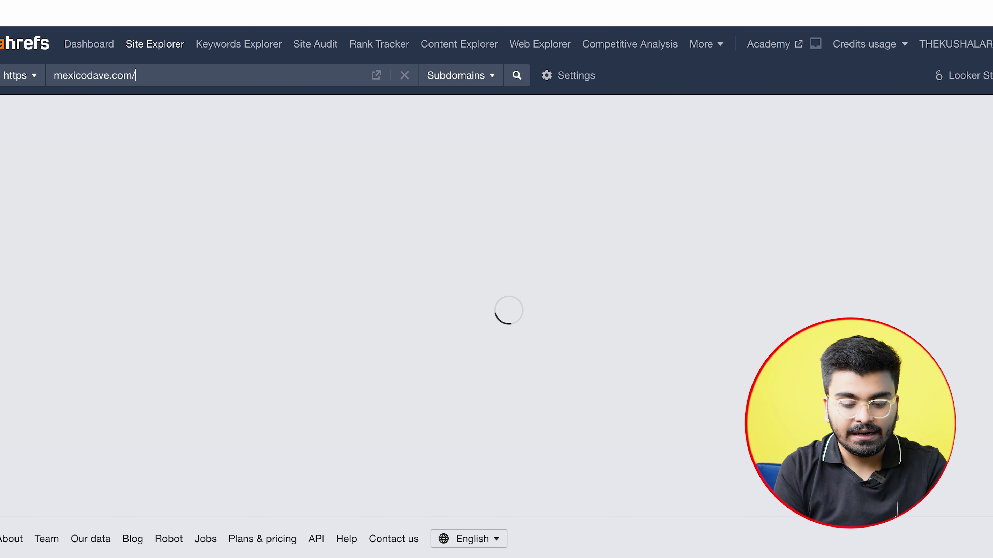
- Switch mexicodave.com to the legacy overview and check its domain rating and organic traffic history
scroll(31, 466, down, 12)
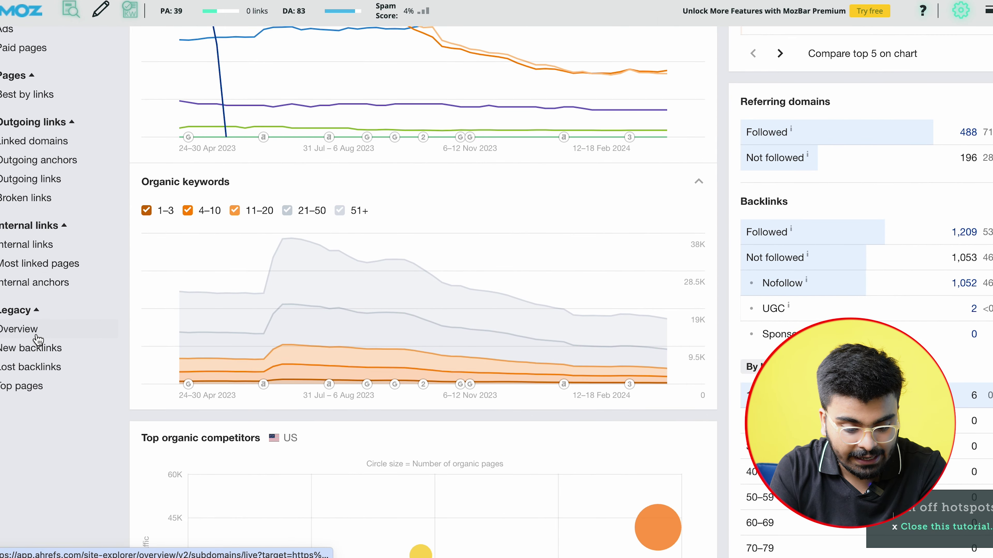
click(42, 329)
double_click(361, 171)
mouse_move(429, 471)
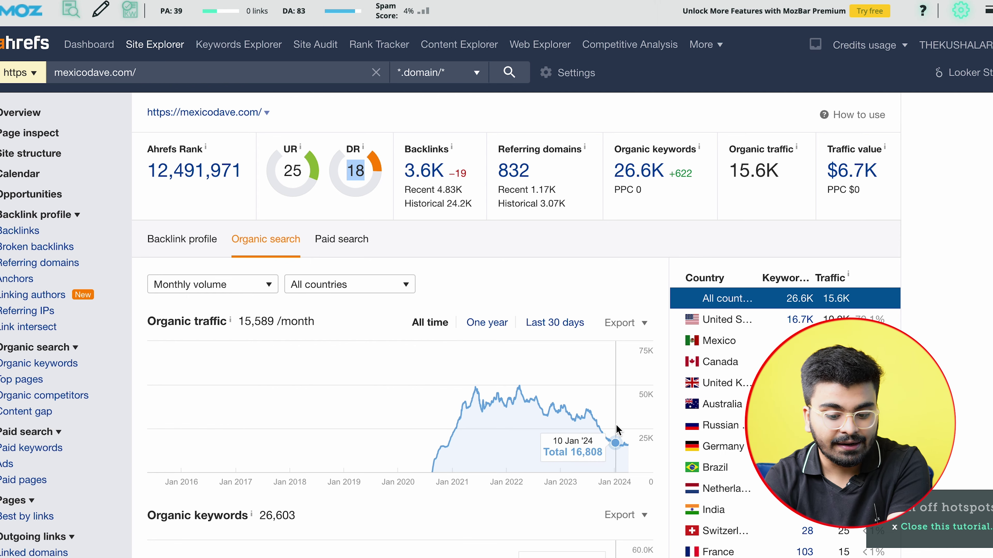
- Review the site's top organic keywords and pages, and open the full top pages report to look through it
scroll(506, 461, down, 20)
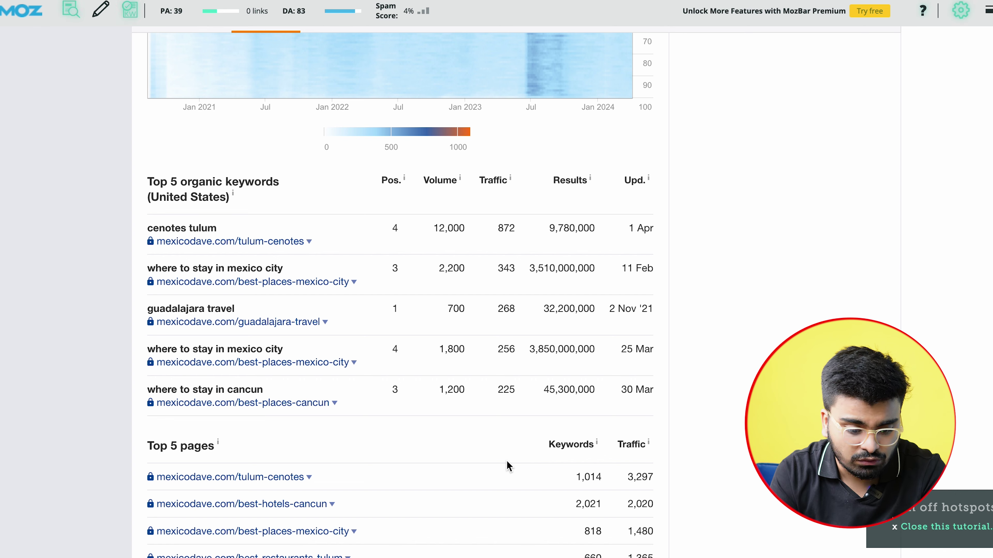
scroll(507, 461, down, 4)
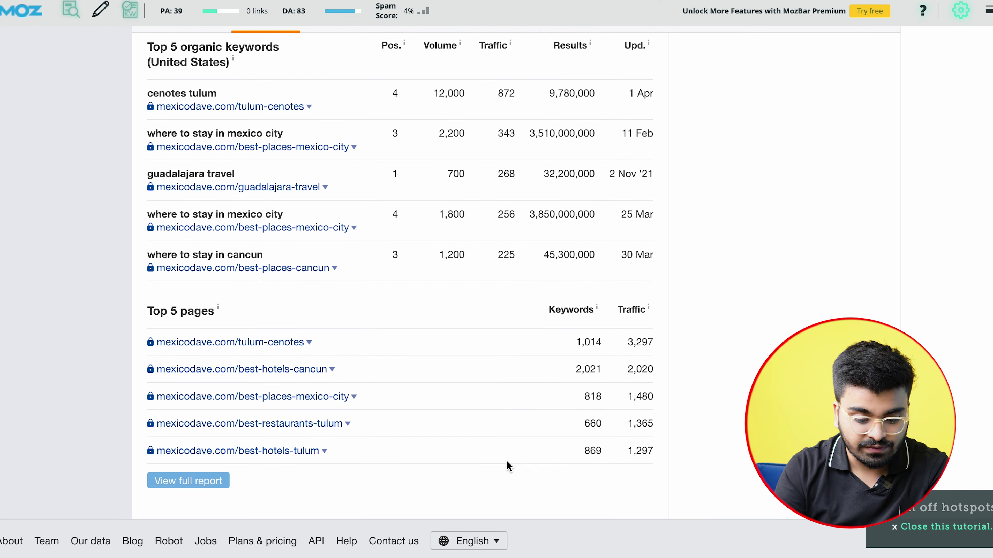
click(212, 484)
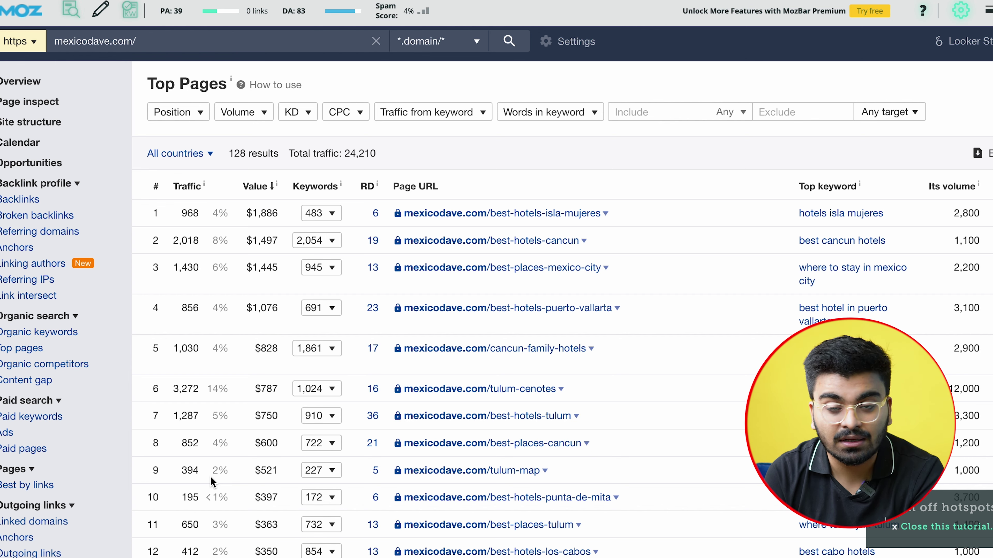
scroll(211, 479, down, 3)
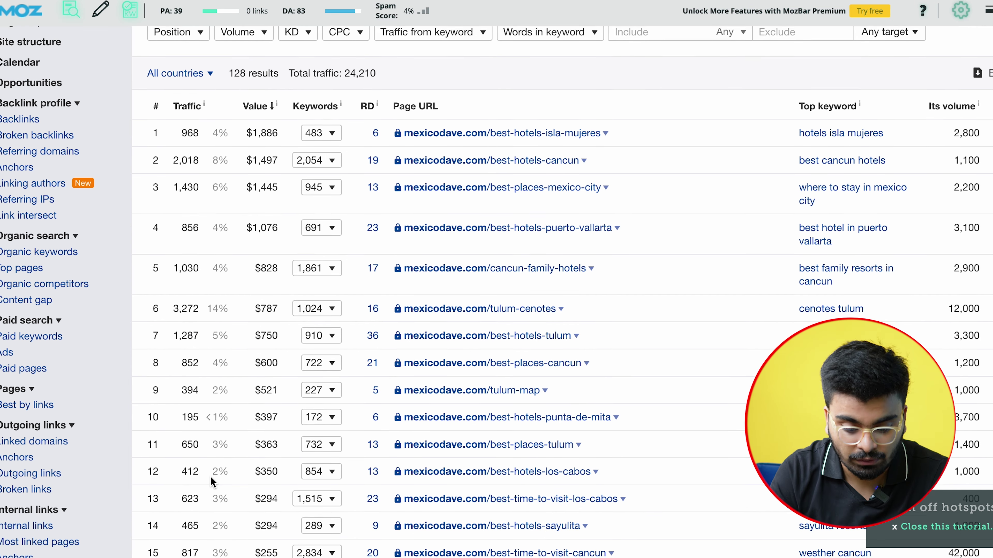
scroll(210, 476, up, 1)
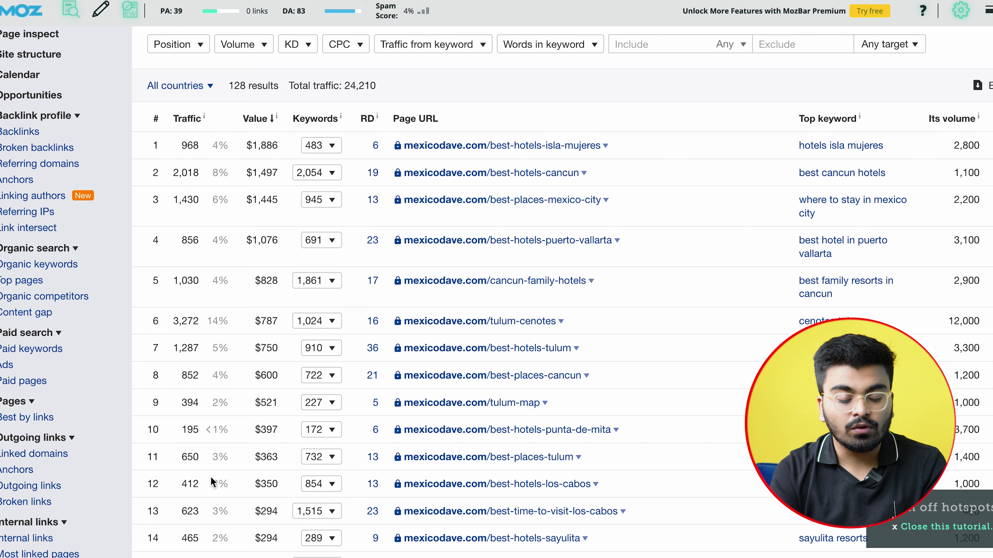